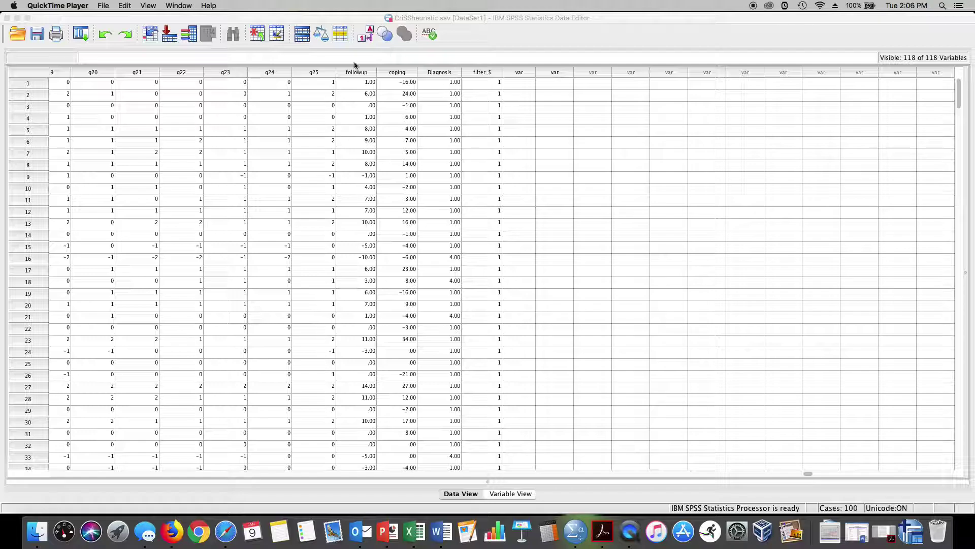
Open Analyze > Descriptive Statistics > Descriptives and reset its previous settings
{"action": "left_click", "coordinate": [543, 36]}
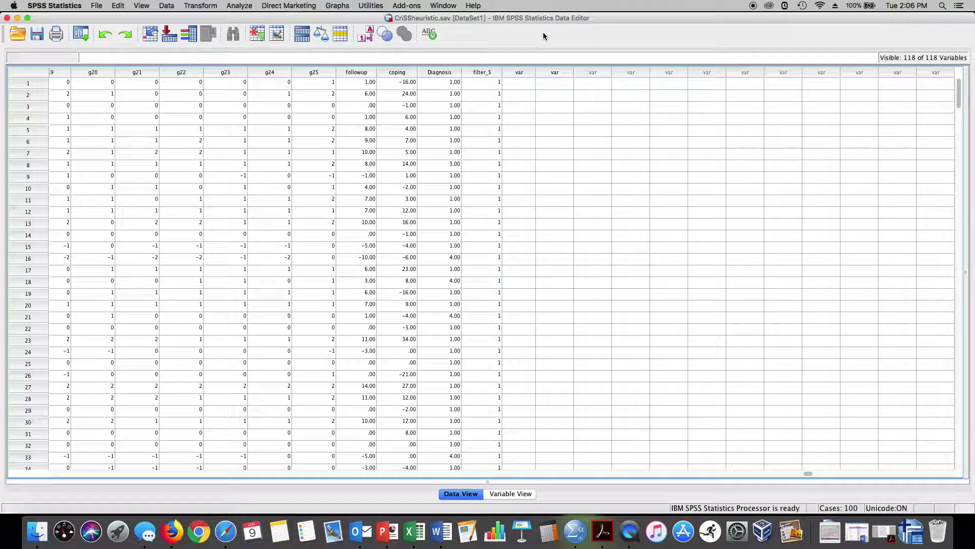
{"action": "left_click", "coordinate": [239, 6]}
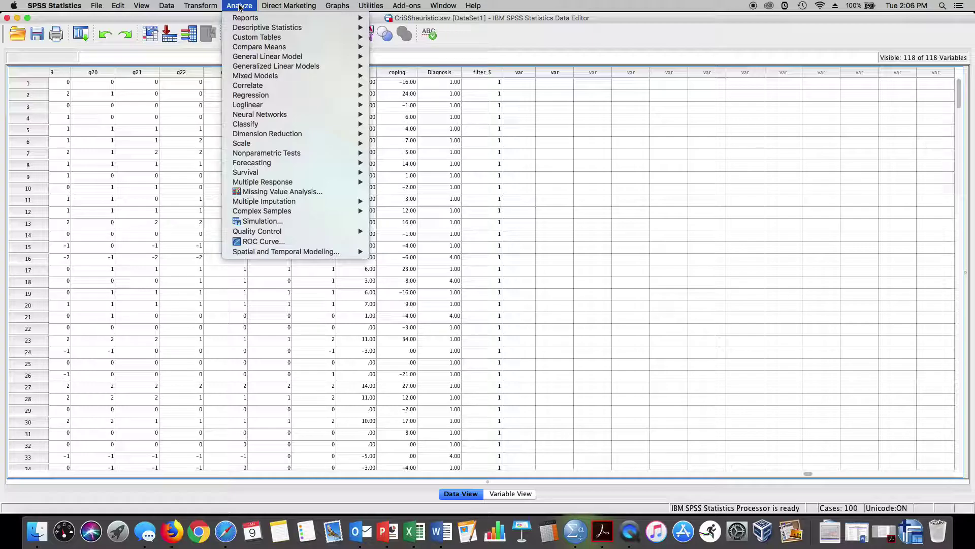
{"action": "mouse_move", "coordinate": [243, 29]}
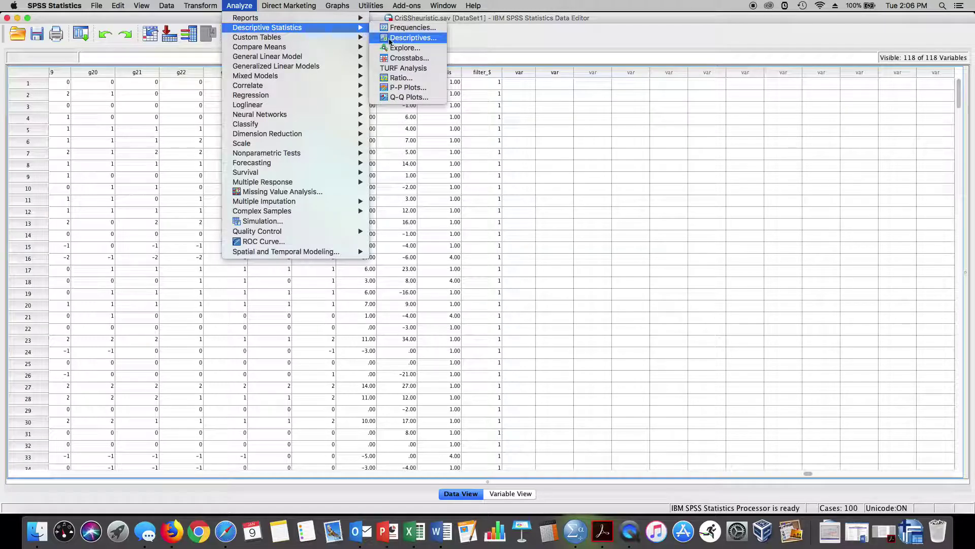
{"action": "left_click", "coordinate": [392, 40]}
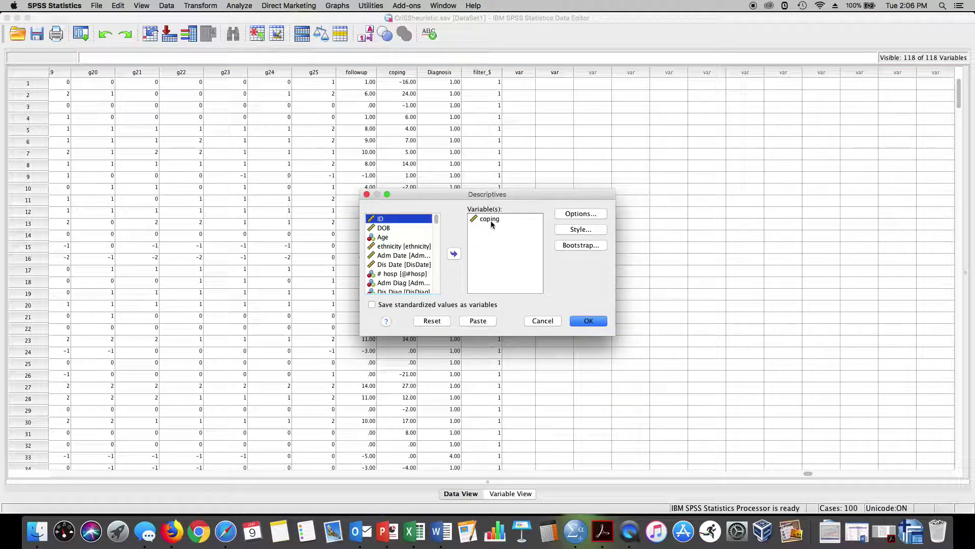
{"action": "scroll", "coordinate": [406, 252], "scroll_direction": "down", "scroll_amount": 10}
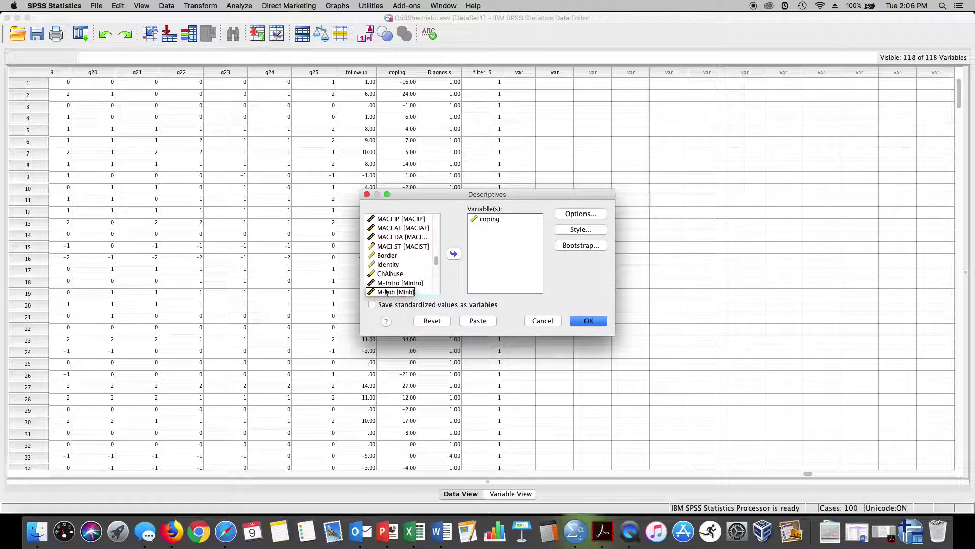
{"action": "scroll", "coordinate": [401, 254], "scroll_direction": "down", "scroll_amount": 10}
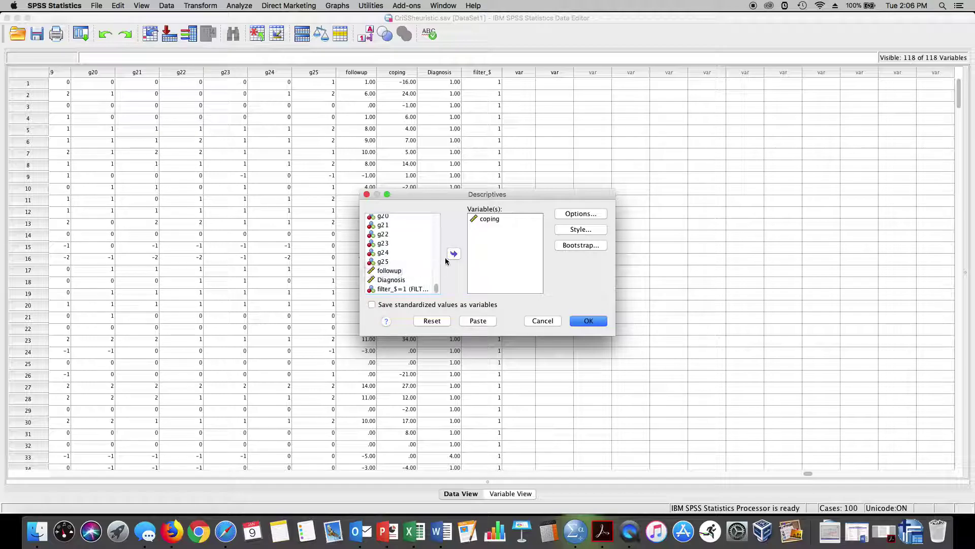
{"action": "left_click", "coordinate": [432, 320]}
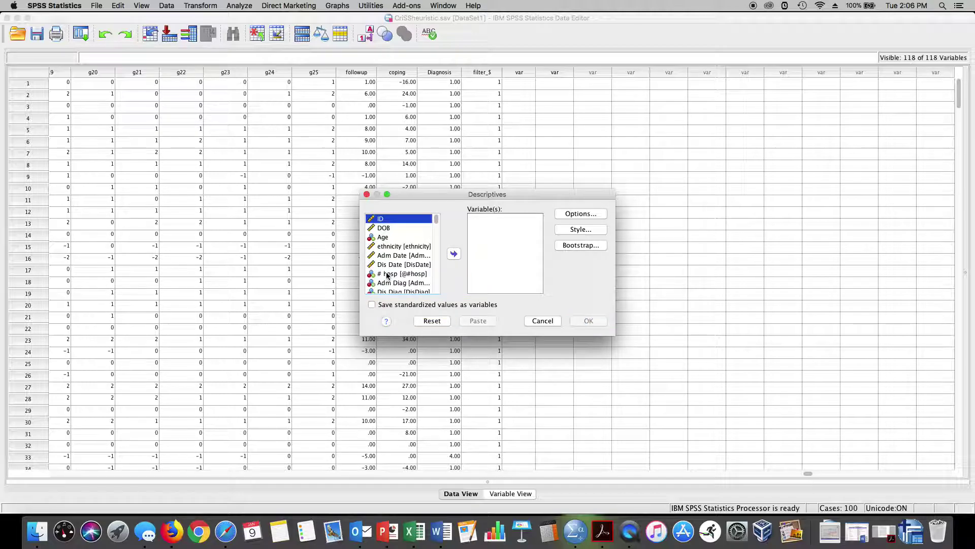
Run Descriptives on coping with 'Save standardized values as variables' ticked to create Zcoping
{"action": "scroll", "coordinate": [401, 254], "scroll_direction": "down", "scroll_amount": 10}
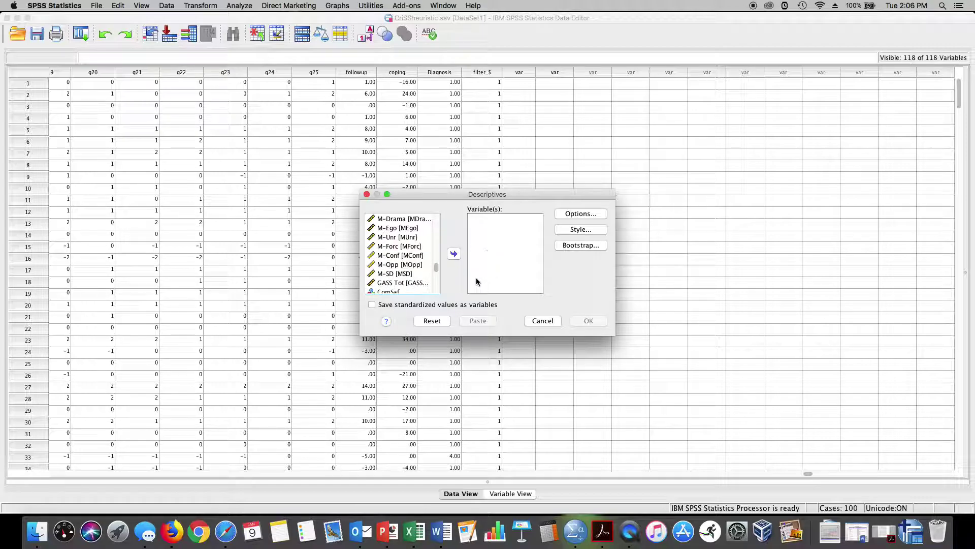
{"action": "scroll", "coordinate": [429, 270], "scroll_direction": "down", "scroll_amount": 10}
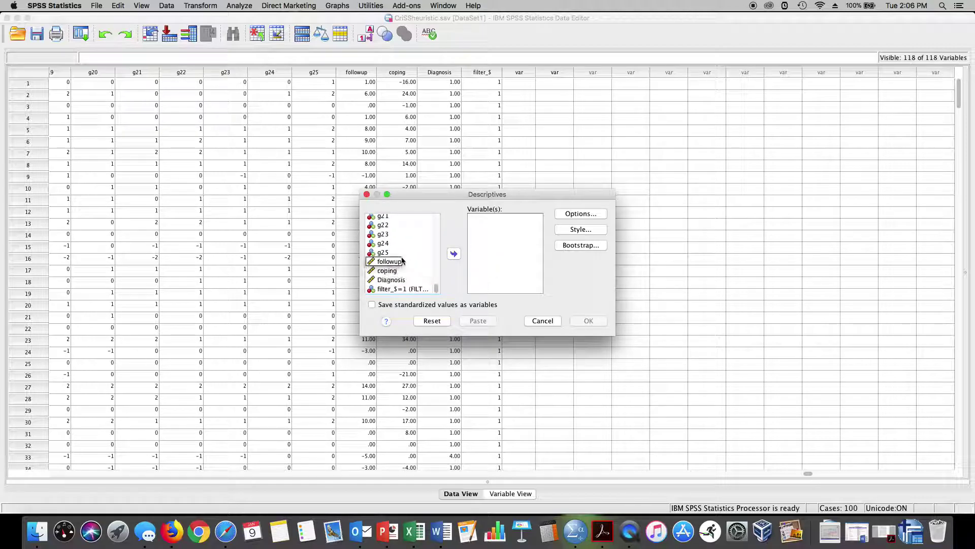
{"action": "left_click", "coordinate": [392, 271]}
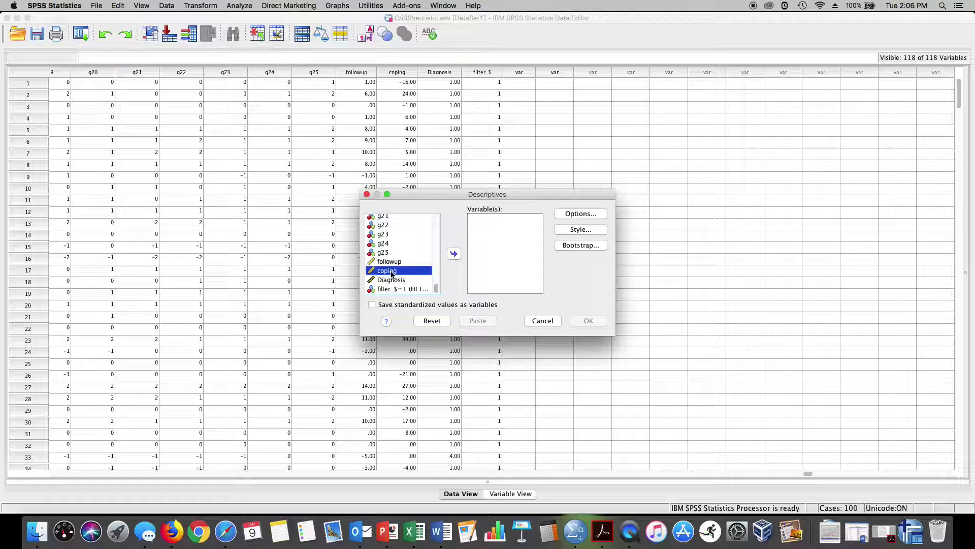
{"action": "left_click", "coordinate": [452, 253]}
{"action": "left_click", "coordinate": [579, 214]}
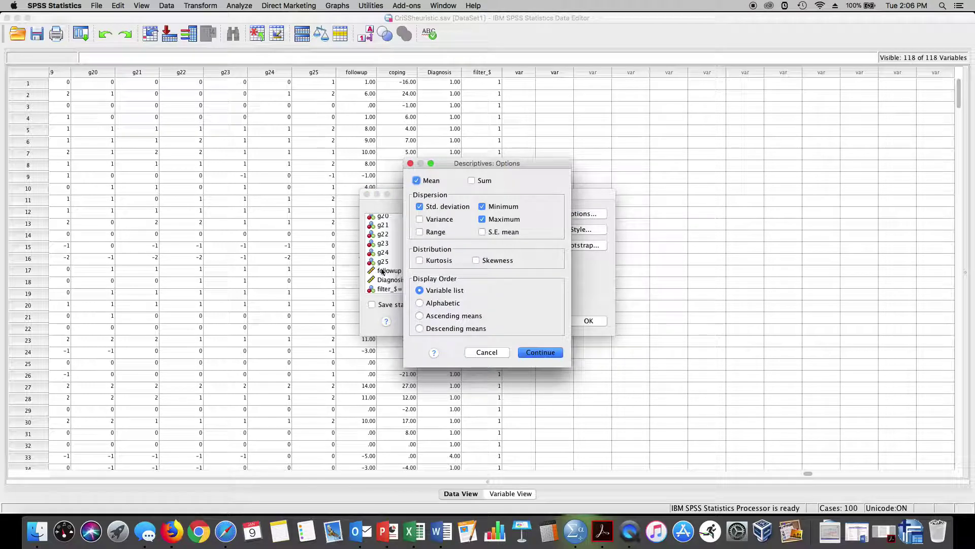
{"action": "left_click", "coordinate": [540, 353]}
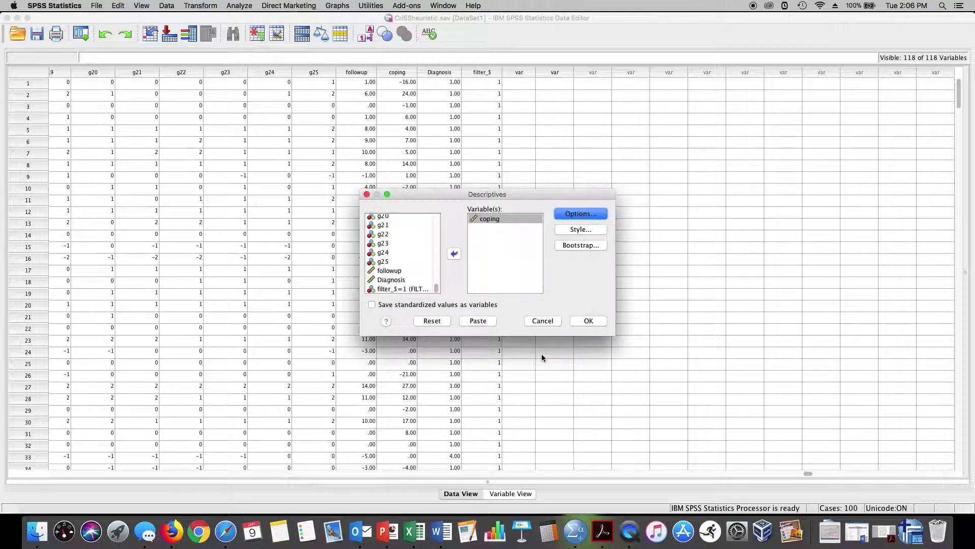
{"action": "left_click", "coordinate": [372, 305]}
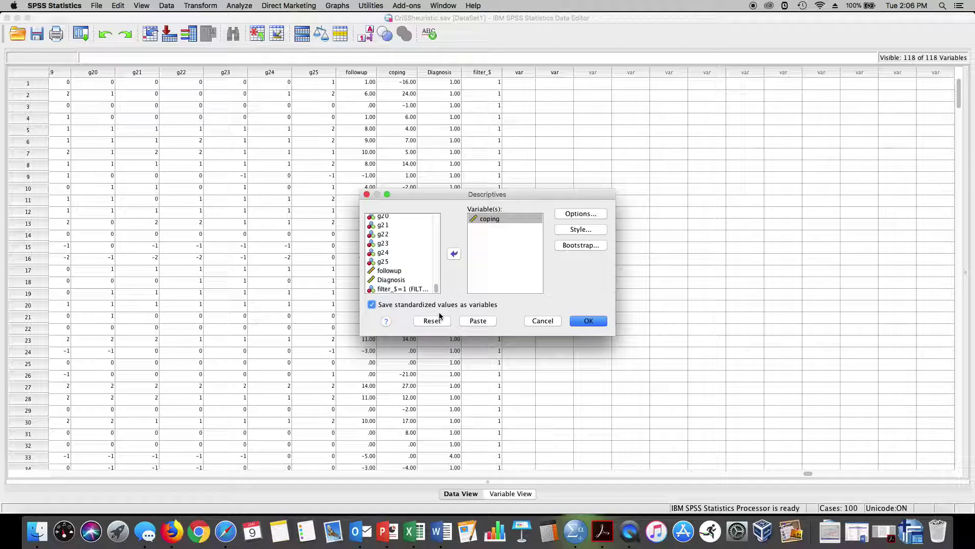
{"action": "left_click", "coordinate": [595, 322]}
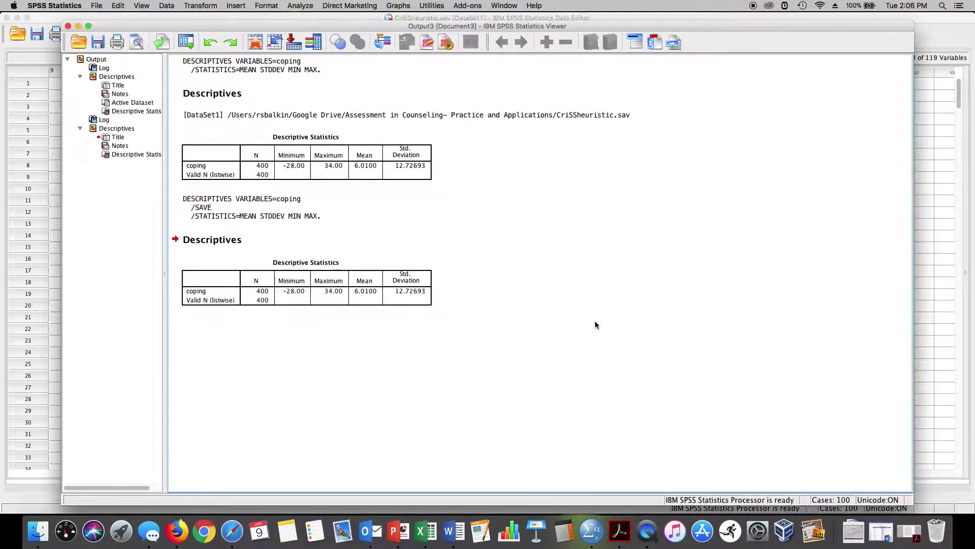
Review the Descriptives table (N 400, mean 6.01, SD 12.73), then minimize the Output Viewer
{"action": "left_click", "coordinate": [341, 302]}
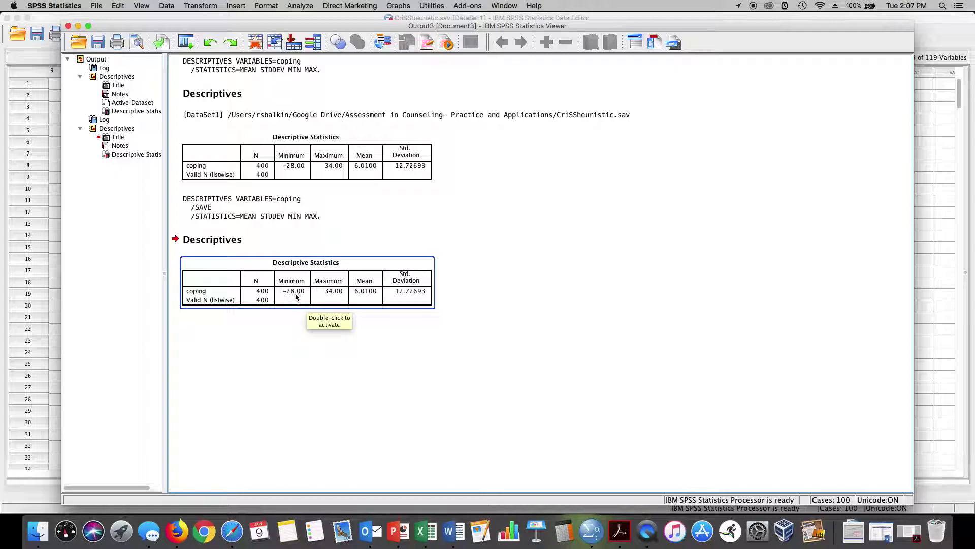
{"action": "left_click", "coordinate": [420, 270]}
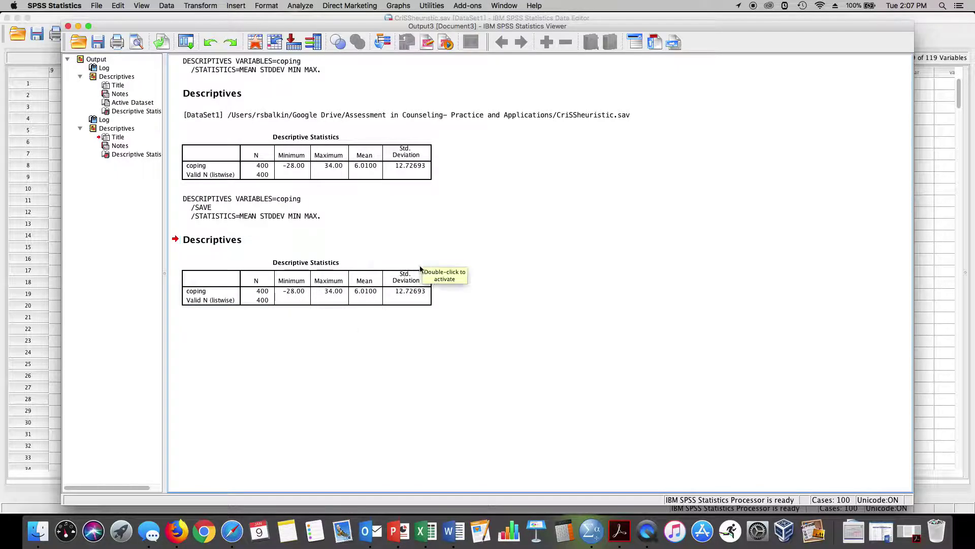
{"action": "left_click", "coordinate": [335, 300]}
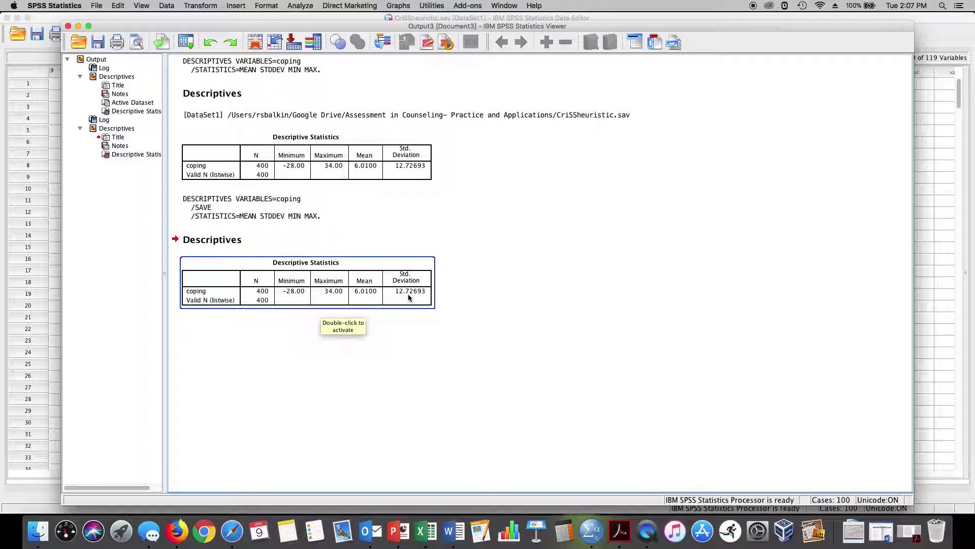
{"action": "left_click", "coordinate": [488, 214]}
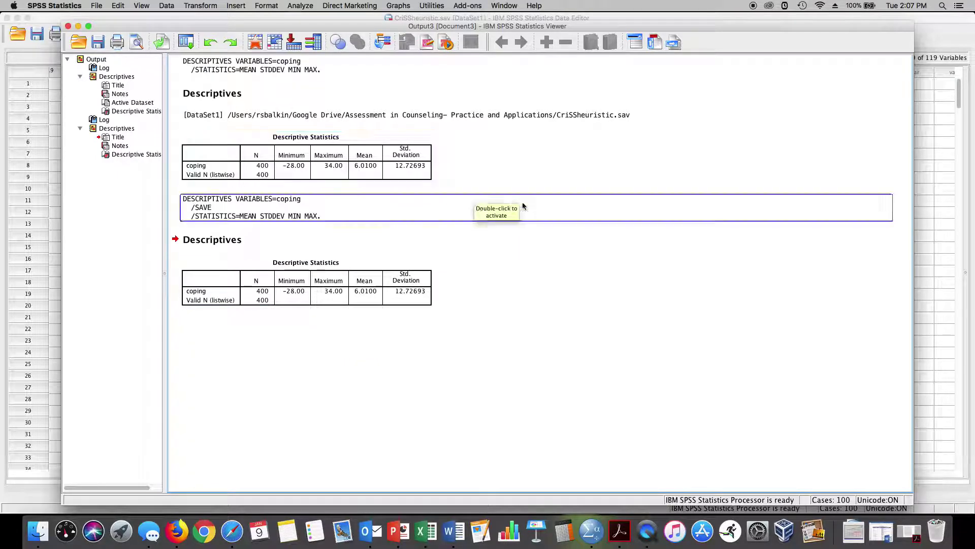
{"action": "left_click", "coordinate": [624, 300]}
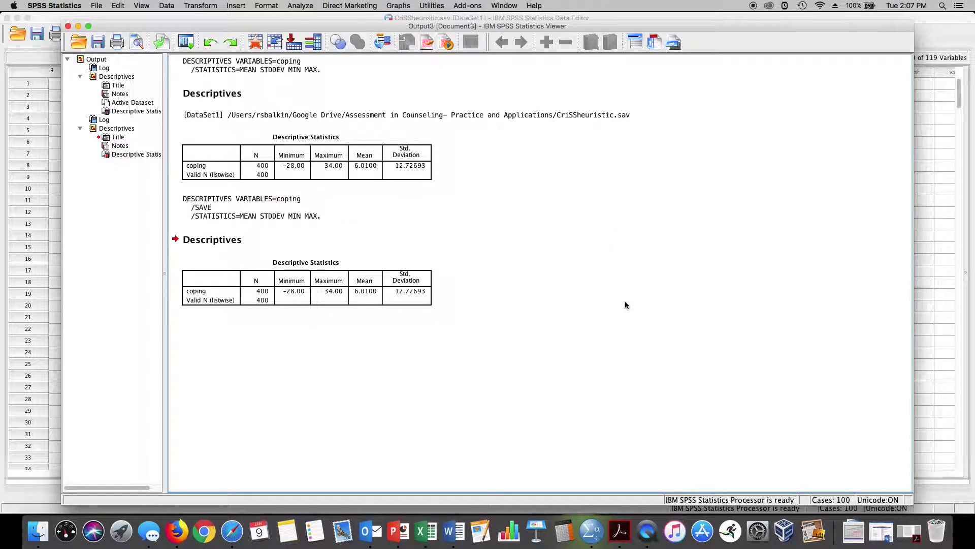
{"action": "left_click", "coordinate": [78, 25]}
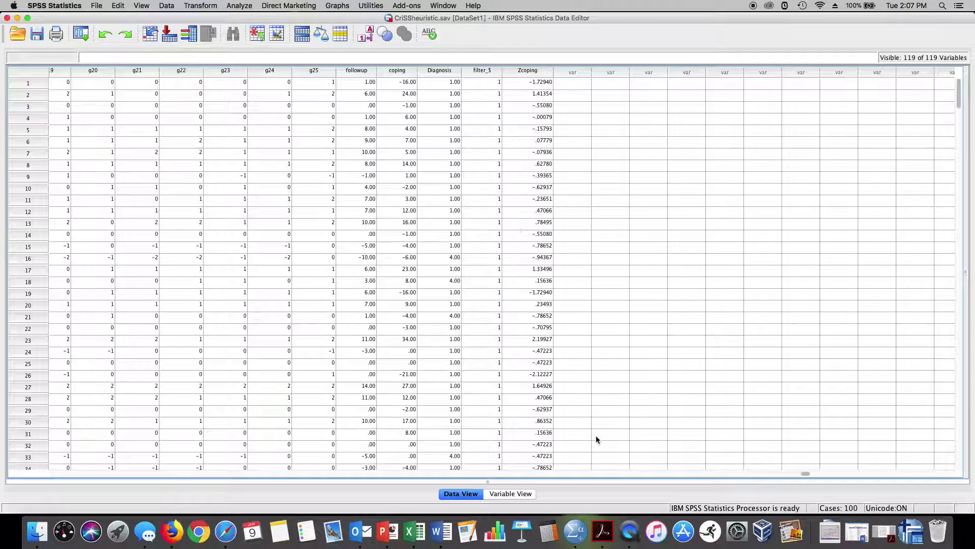
Launch Calculator from the Dock over the data sheet
{"action": "left_click", "coordinate": [548, 533]}
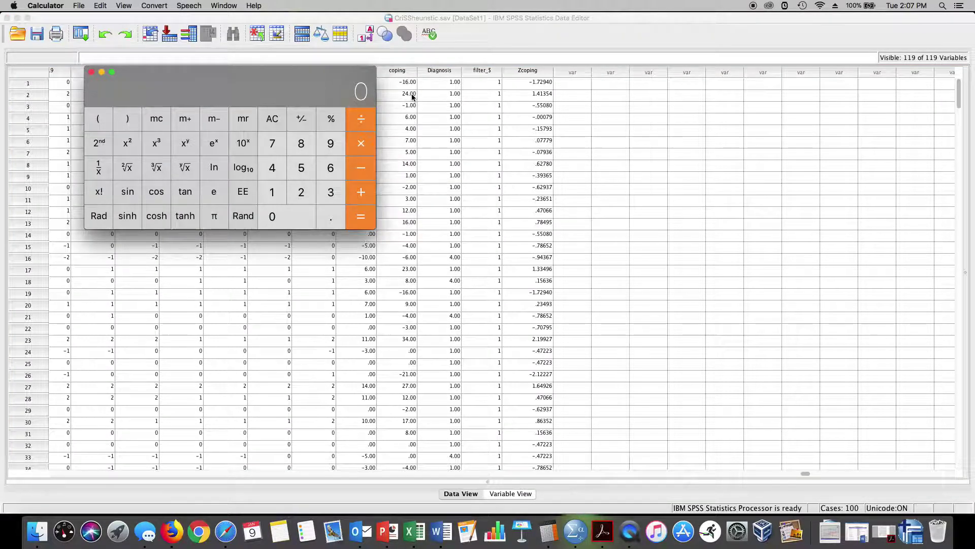
Compute (24 − 6.01) ÷ 12.73 ≈ 1.413 in Calculator, then minimize it
{"action": "left_click", "coordinate": [301, 192]}
{"action": "left_click", "coordinate": [272, 168]}
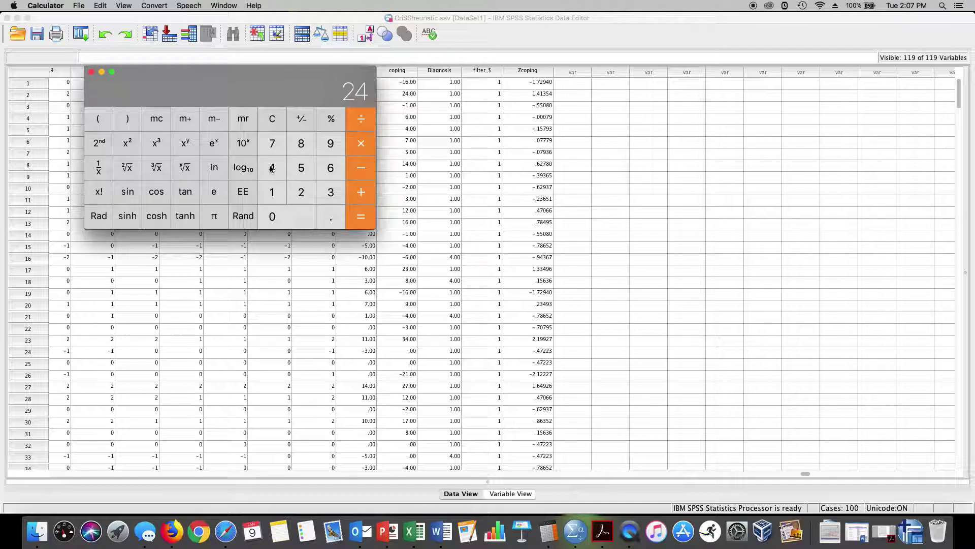
{"action": "left_click", "coordinate": [360, 169]}
{"action": "type", "text": "6.01"}
{"action": "key", "text": "Return"}
{"action": "type", "text": "12.73"}
{"action": "key", "text": "Return"}
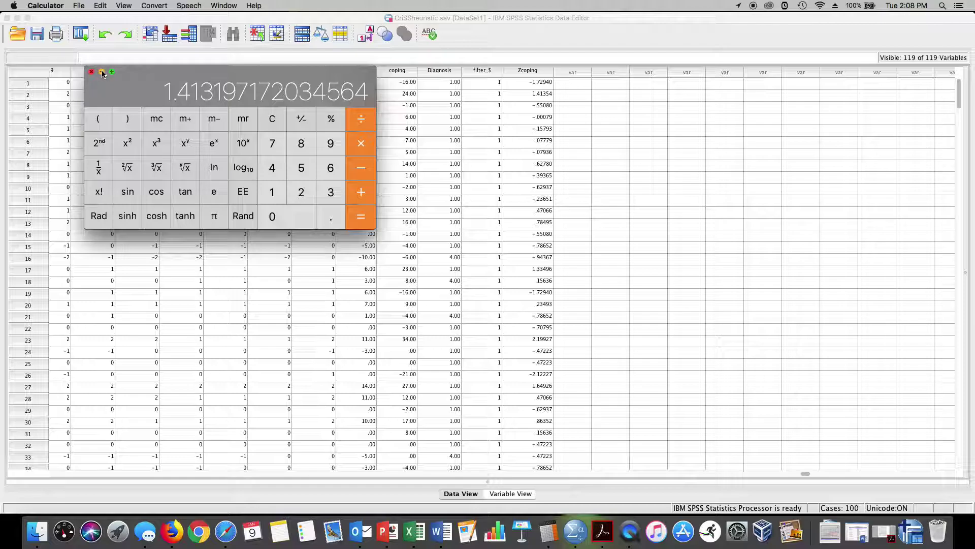
{"action": "left_click", "coordinate": [102, 73]}
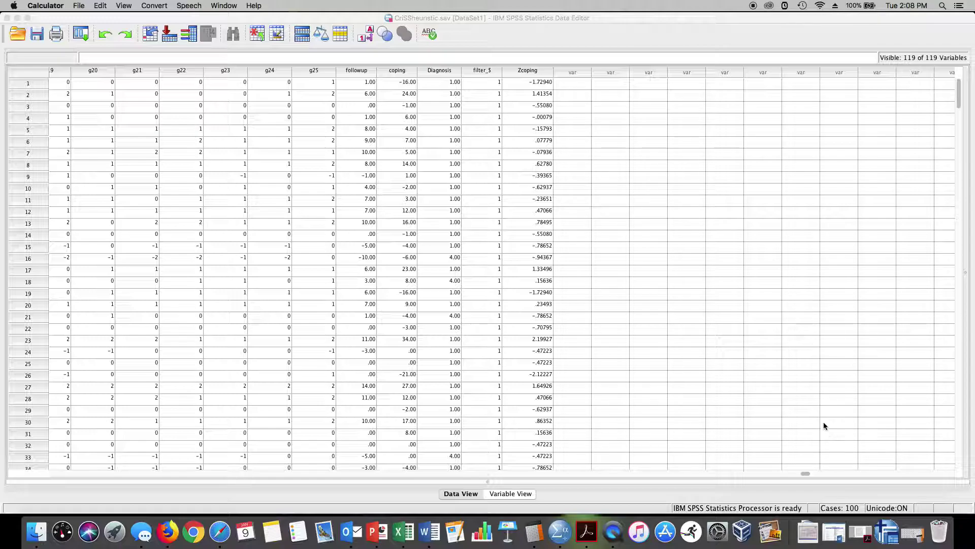
Show z-table.pdf scrolled up to its normal curve, then reopen Calculator over it
{"action": "left_click", "coordinate": [862, 534]}
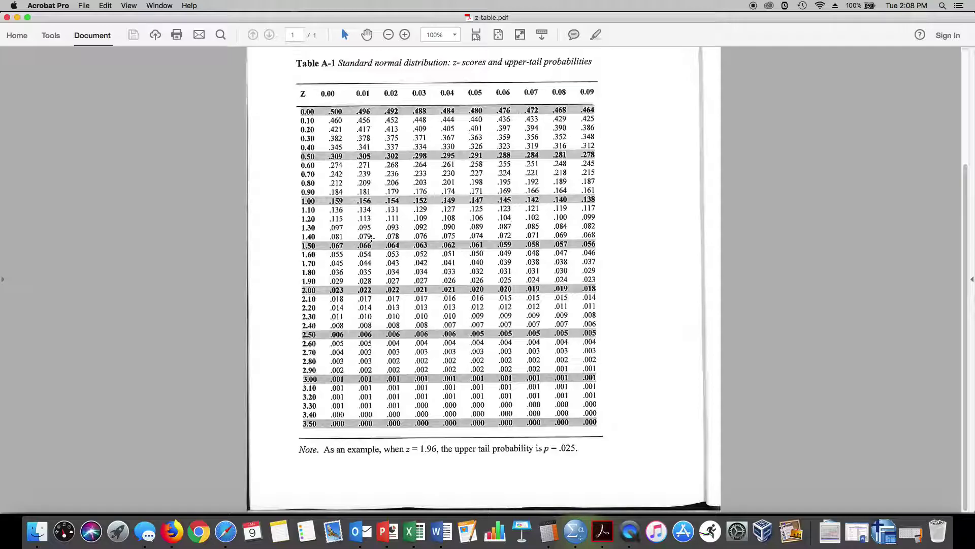
{"action": "scroll", "coordinate": [371, 237], "scroll_direction": "up", "scroll_amount": 3}
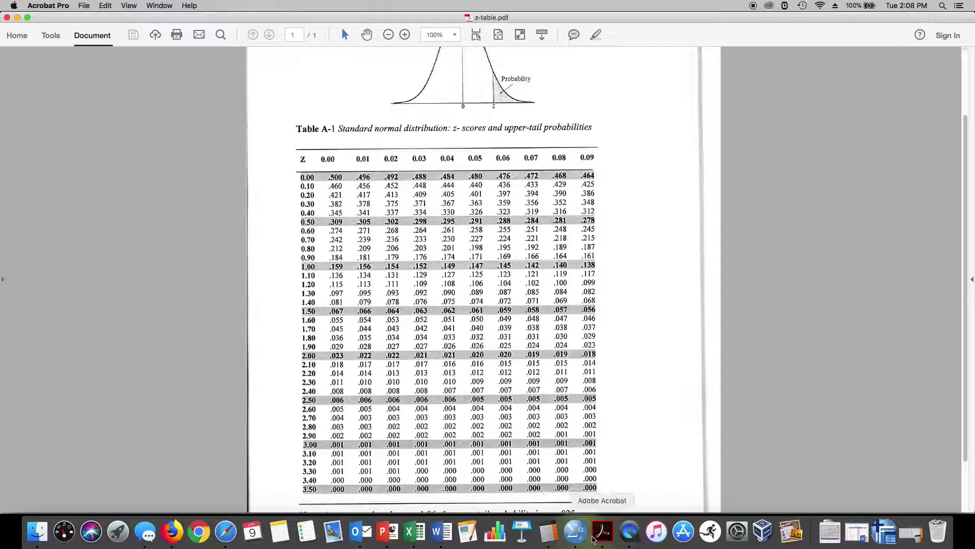
{"action": "left_click", "coordinate": [549, 530]}
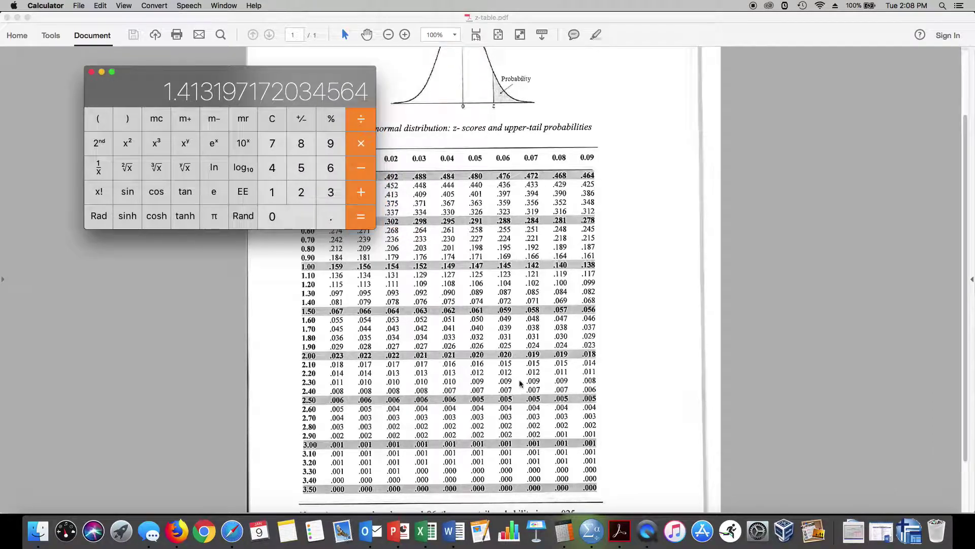
Clear Calculator, compute 1 − 0.079 = 0.921, then minimize it
{"action": "left_click", "coordinate": [272, 124]}
{"action": "key", "text": "1"}
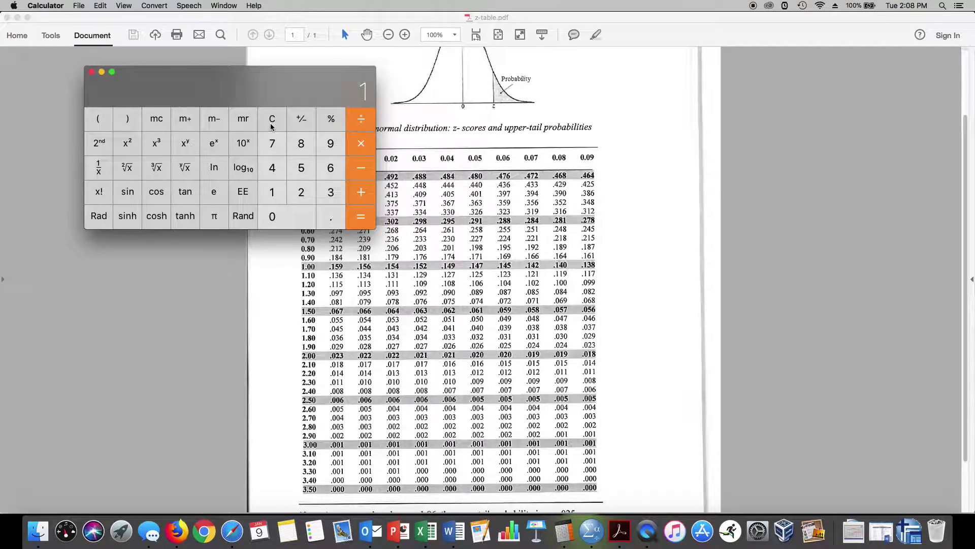
{"action": "left_click", "coordinate": [272, 124]}
{"action": "type", "text": "0.079"}
{"action": "key", "text": "Return"}
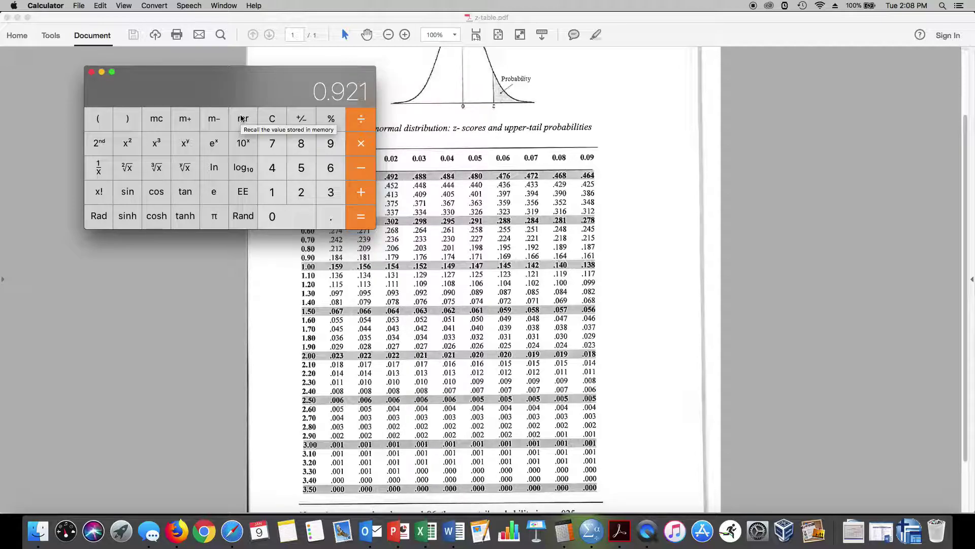
{"action": "left_click", "coordinate": [102, 72]}
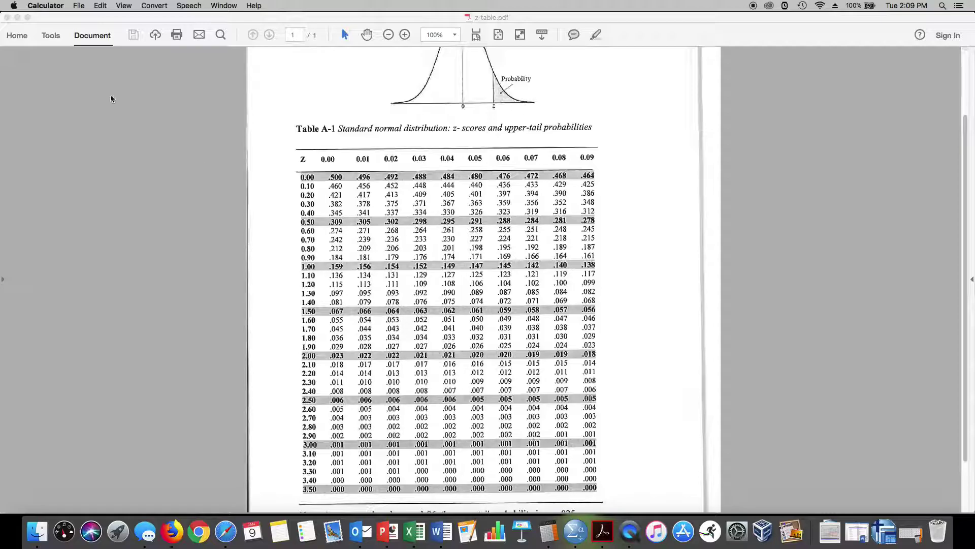
{"action": "left_click", "coordinate": [17, 18]}
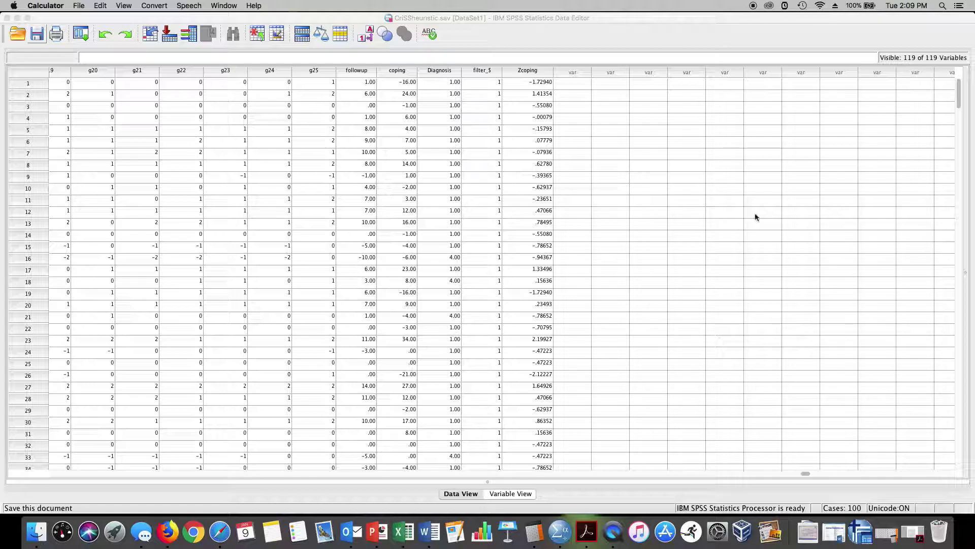
{"action": "left_click", "coordinate": [913, 531]}
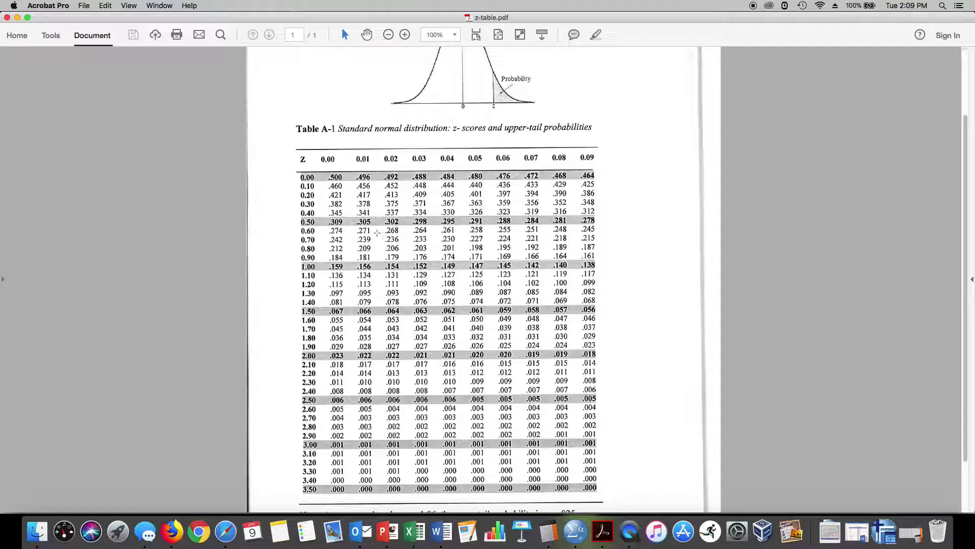
{"action": "left_click", "coordinate": [17, 17]}
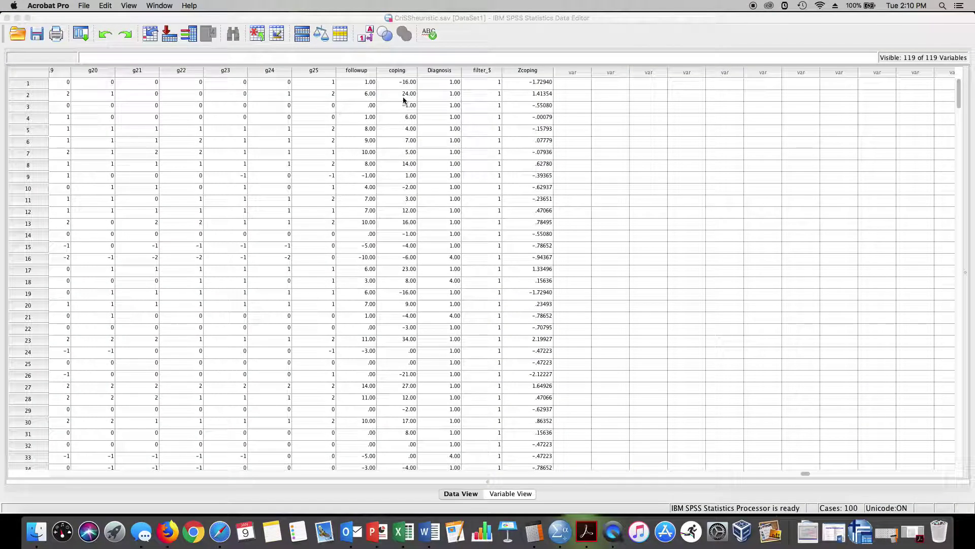
{"action": "left_click", "coordinate": [914, 533]}
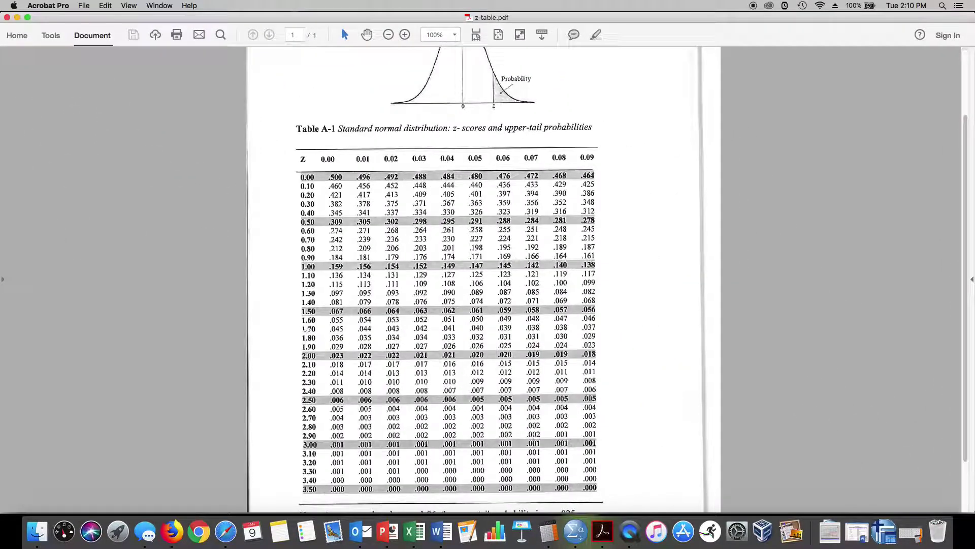